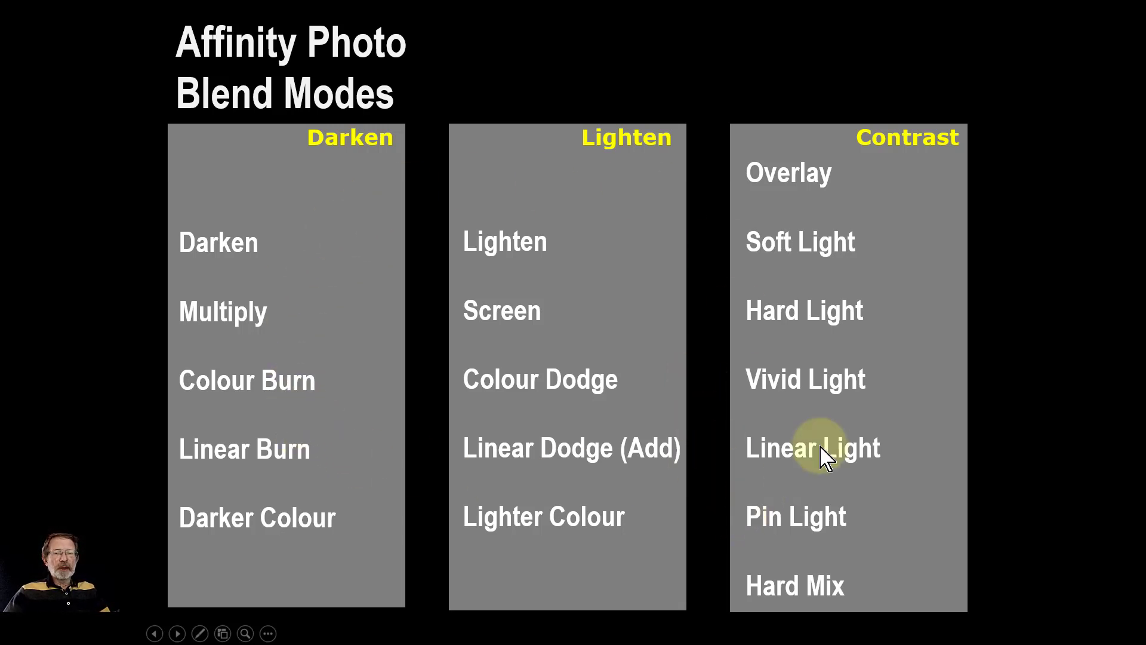
Reveal the red, green and blue boxes linking the blend-mode groups, then advance to the Linear Burn group.
left_click(552, 361)
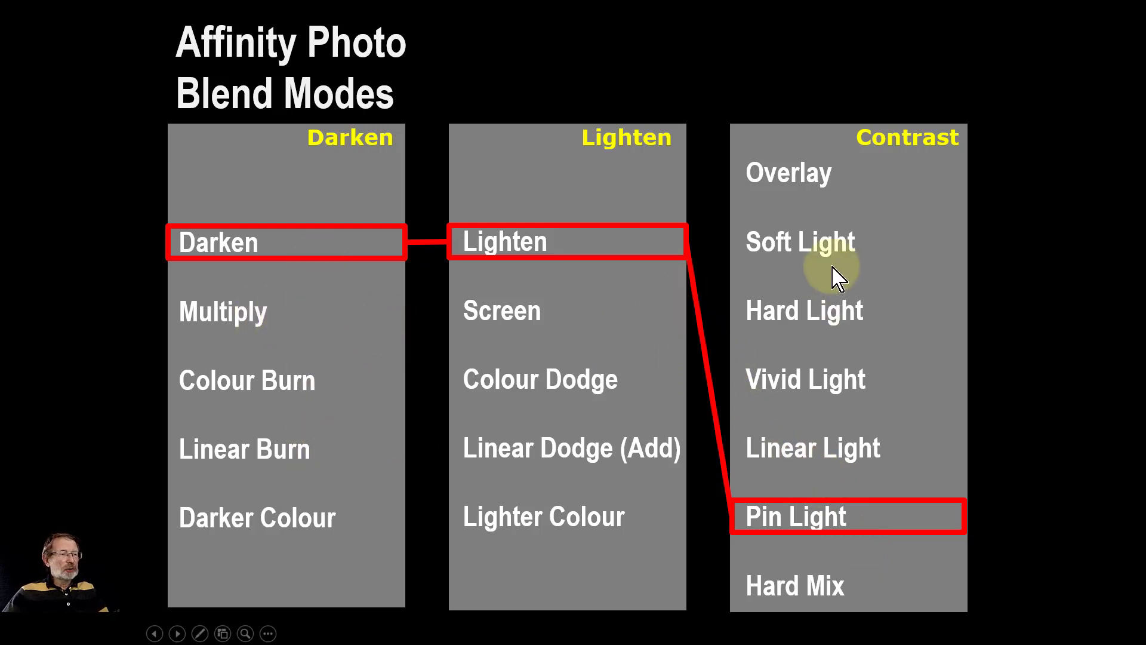
left_click(634, 306)
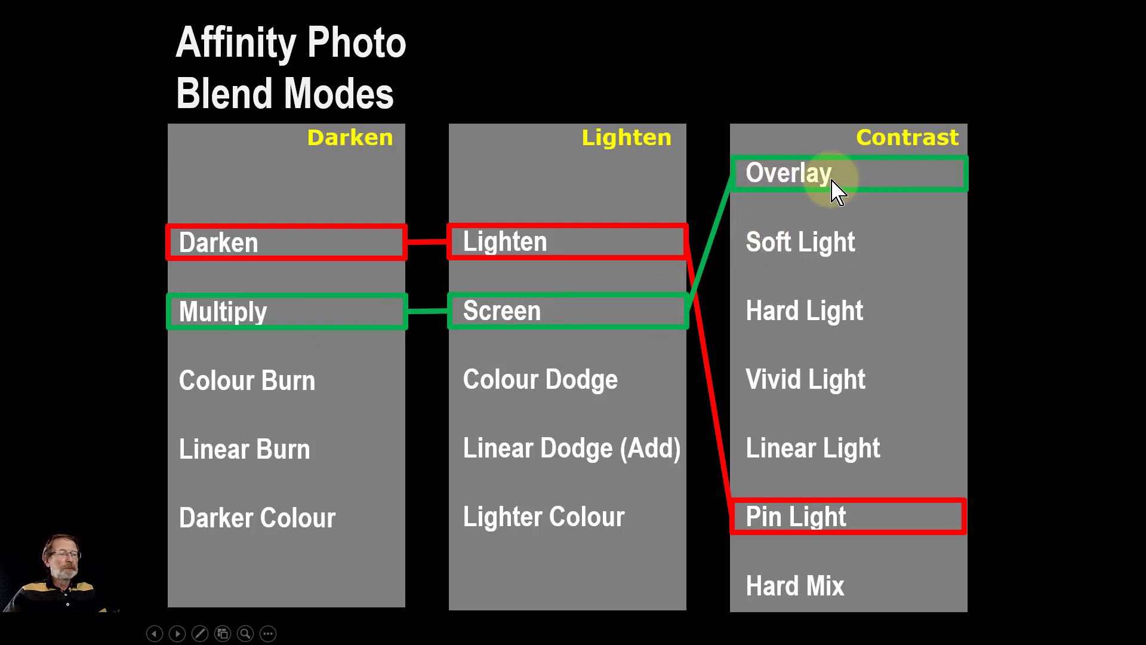
left_click(736, 318)
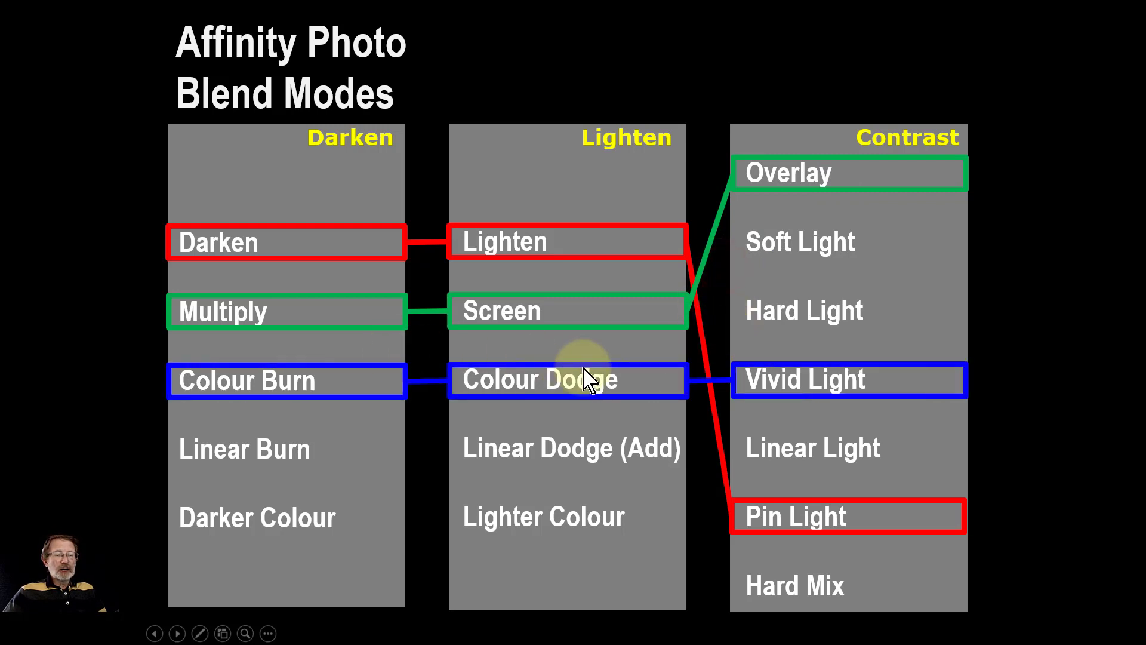
left_click(620, 462)
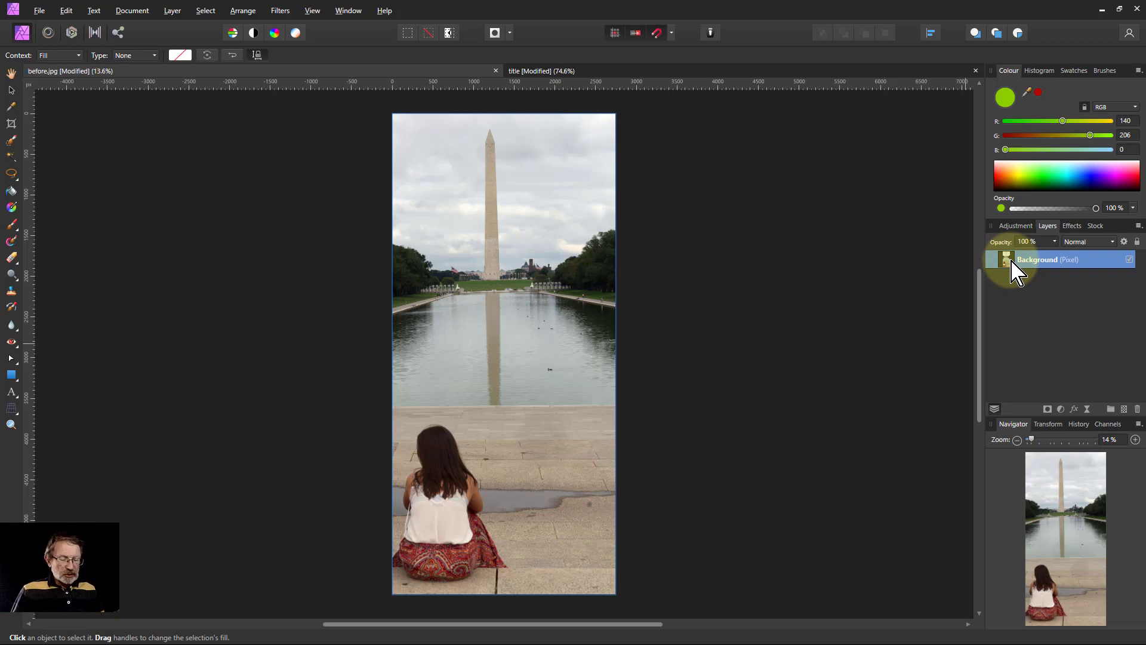
Duplicate the Background photo layer with Ctrl+J and set the copy's blend mode to Pin Light.
key("ctrl+j")
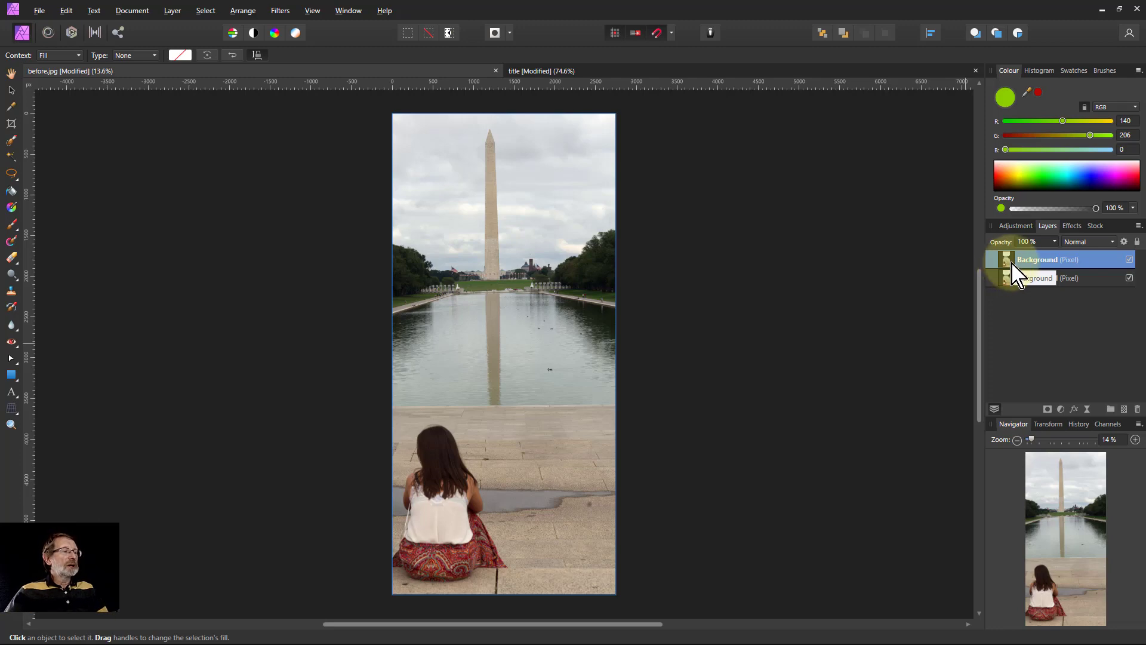
left_click(1082, 243)
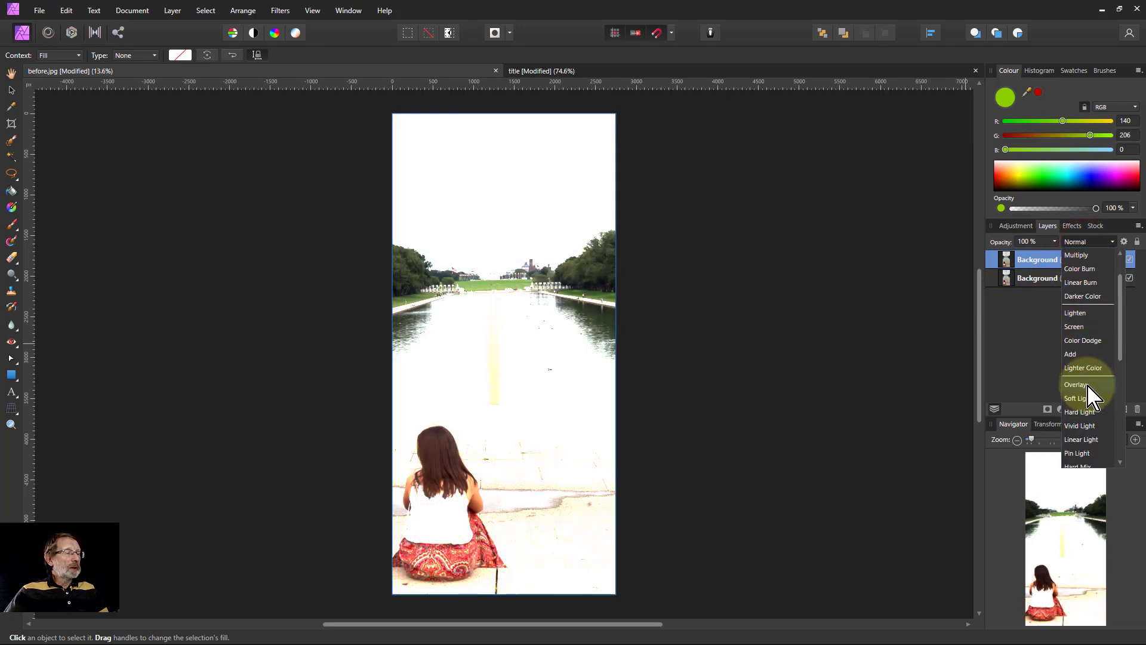
left_click(1074, 412)
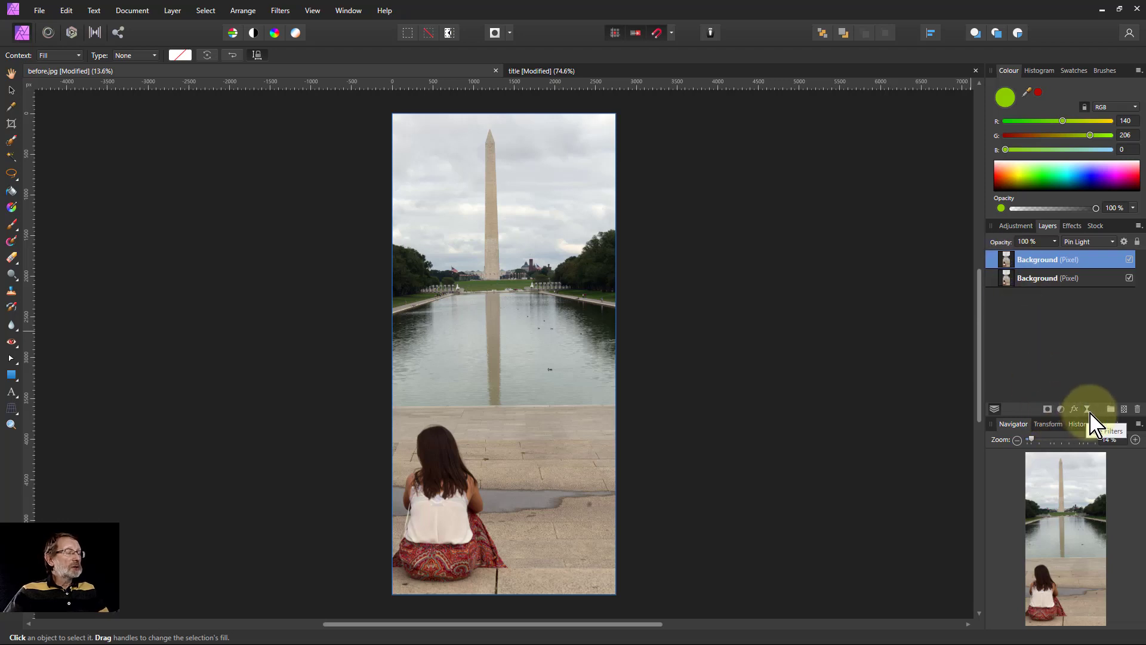
Try a live Gaussian Blur nested in the top layer, adjust its radius, then delete it.
left_click(1088, 410)
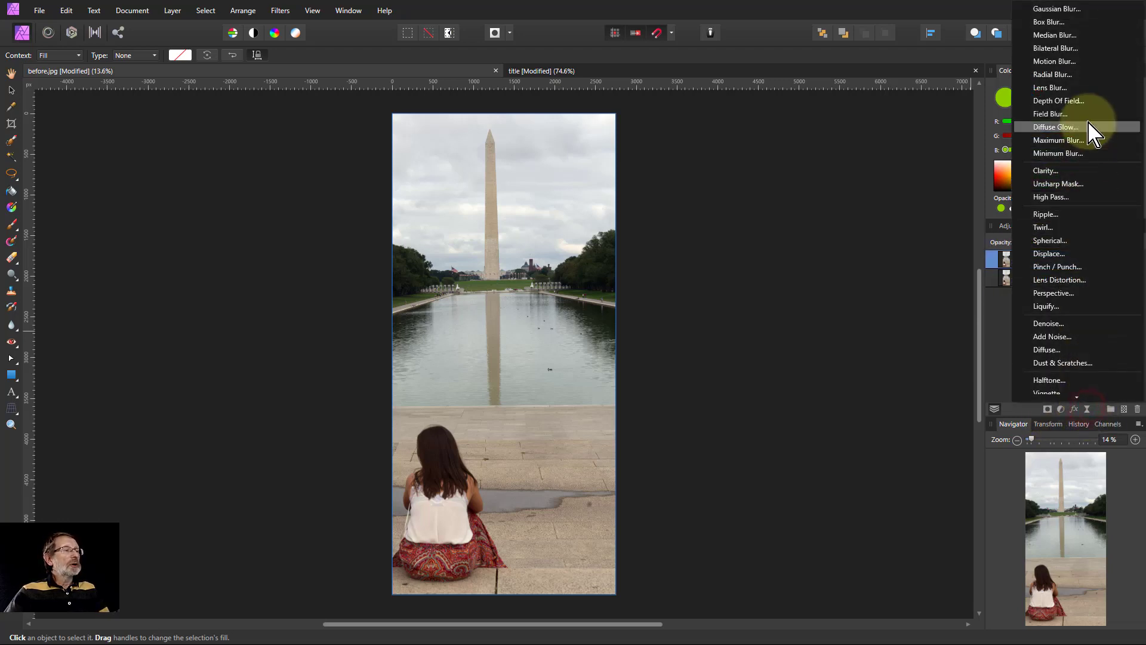
left_click(1064, 14)
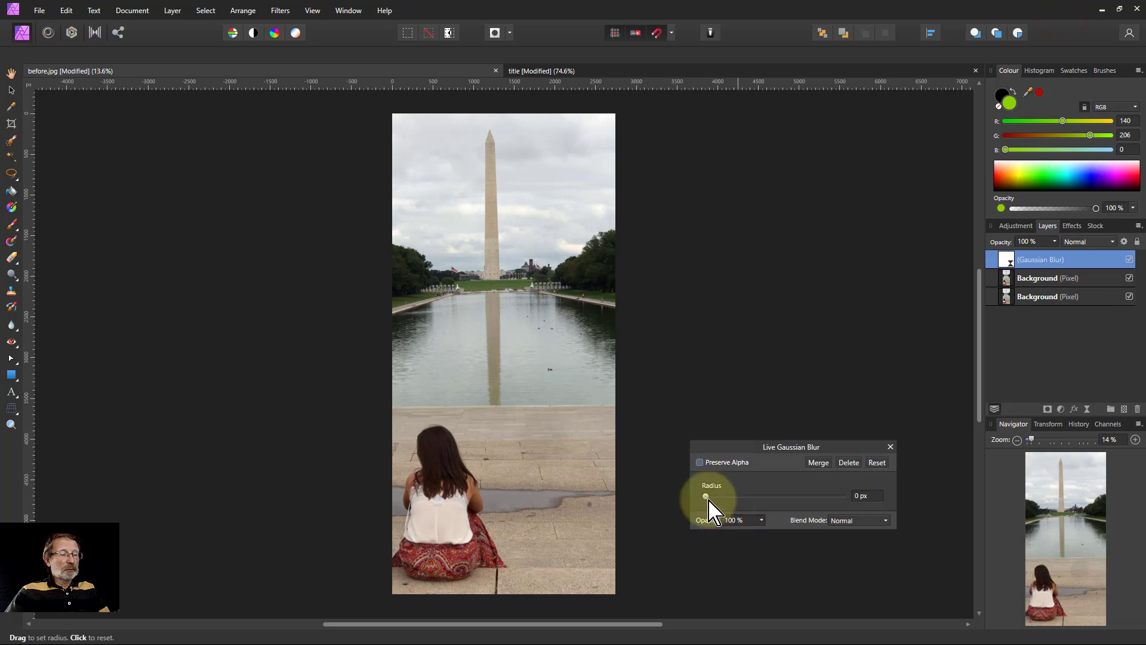
left_click_drag(708, 498, 767, 500)
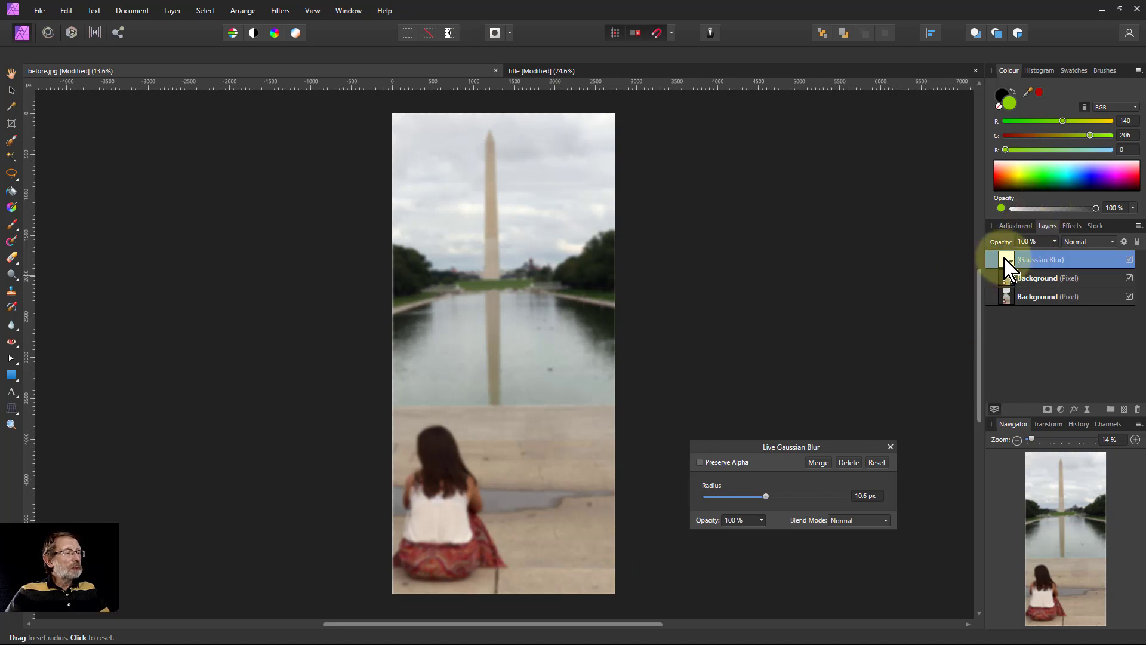
left_click_drag(1008, 279, 1009, 280)
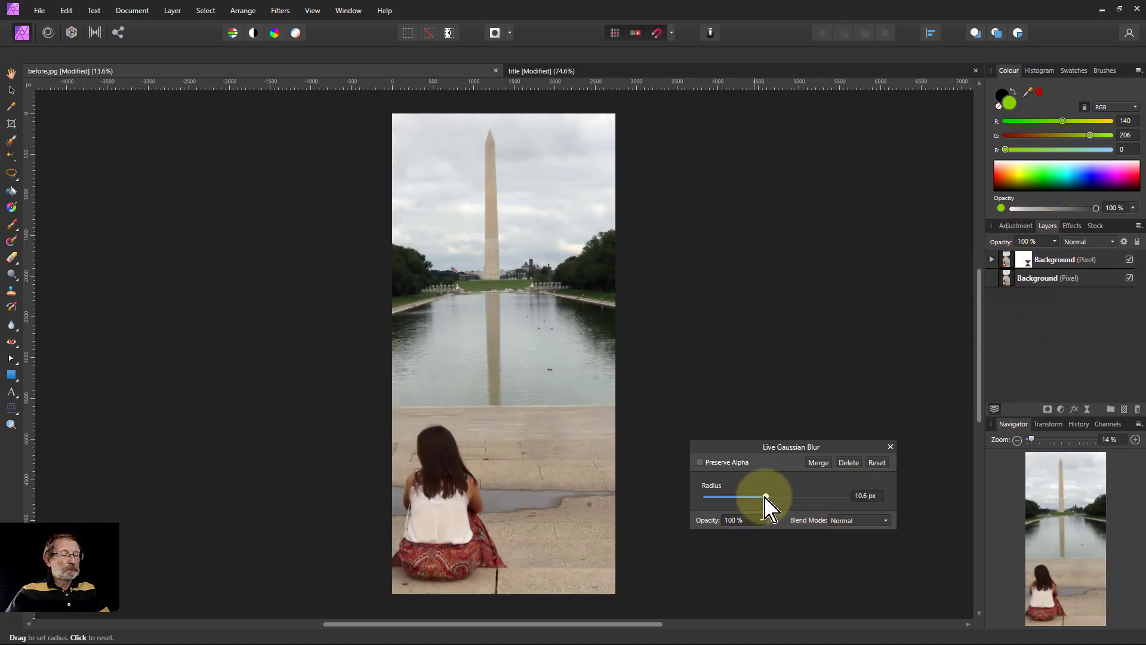
mouse_move(760, 498)
left_mouse_down()
mouse_move(722, 496)
mouse_move(830, 496)
mouse_move(778, 509)
mouse_move(762, 486)
mouse_move(741, 497)
left_mouse_up()
left_click(992, 259)
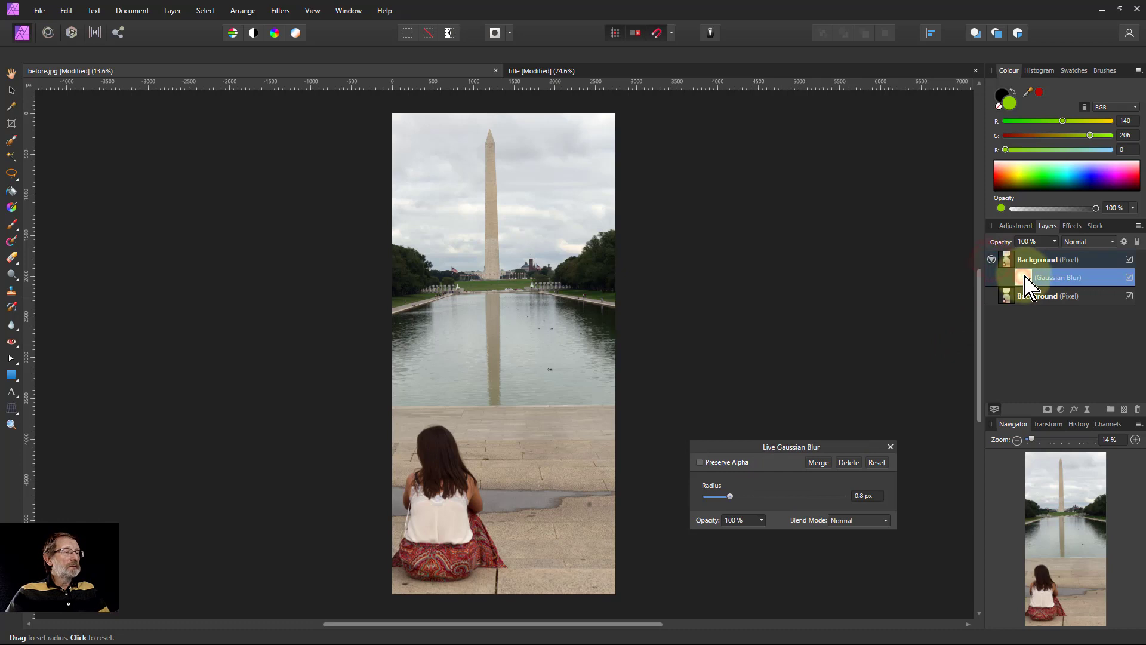
key("Delete")
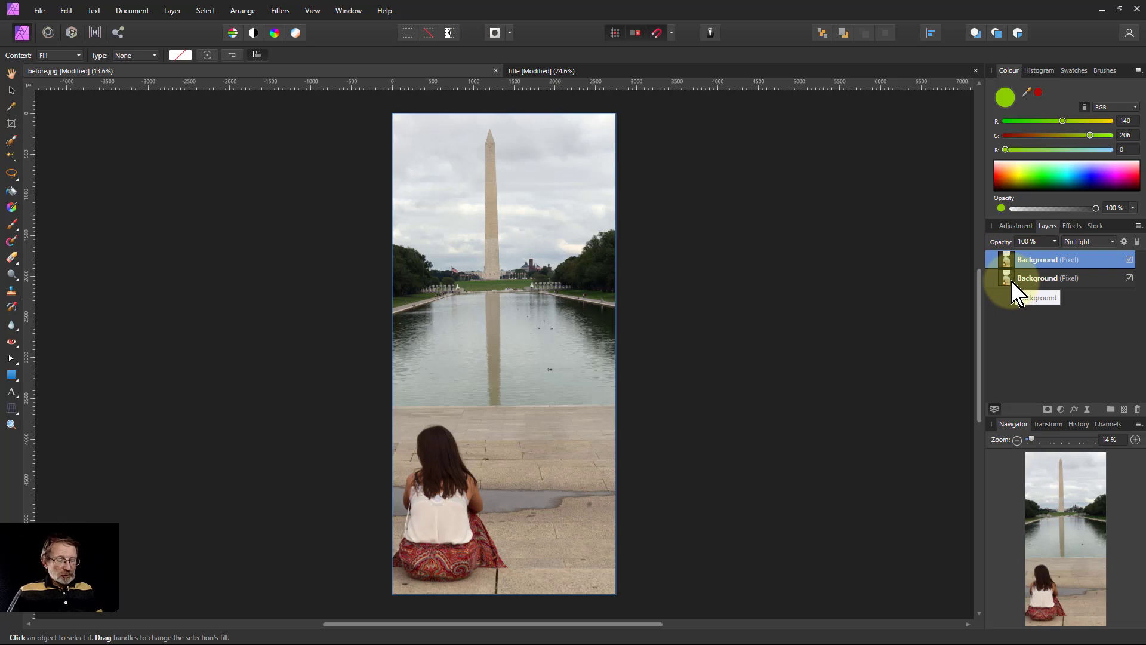
Invert the Pin Light copy, toggle the lower layer's visibility to compare, then delete the copy.
key("ctrl+i")
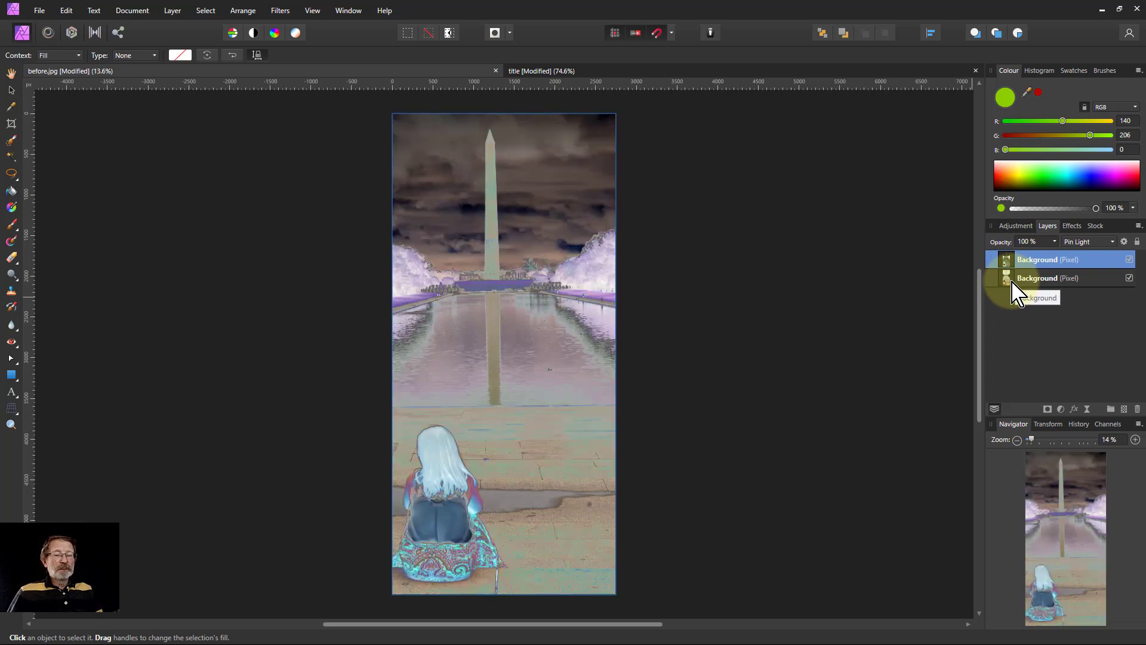
left_click(1130, 278)
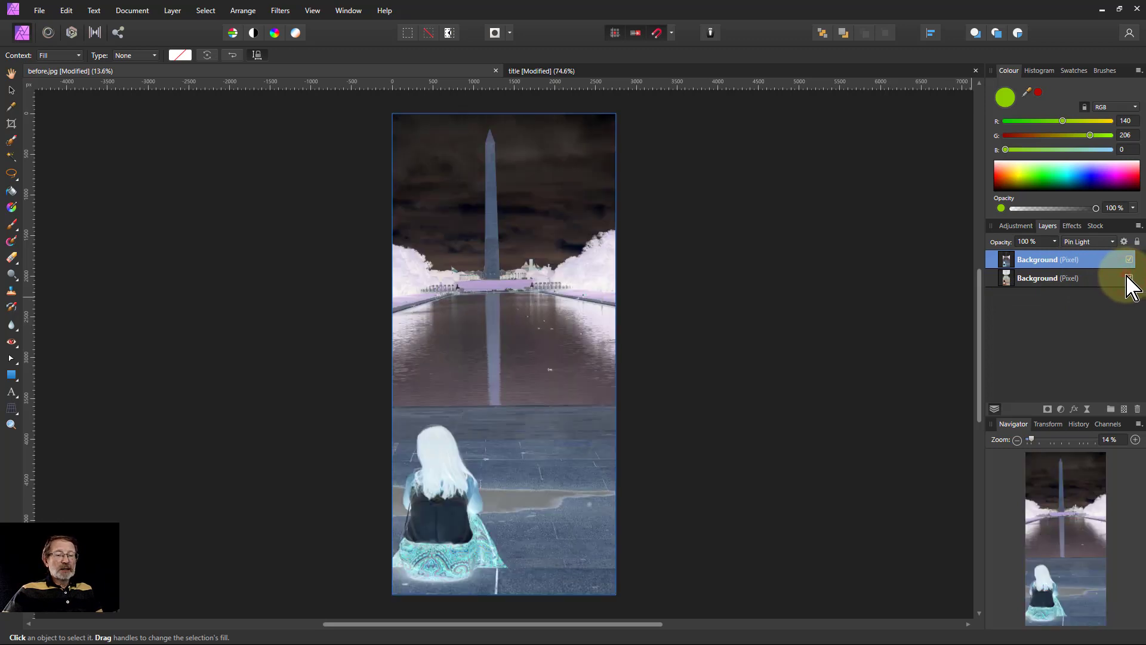
left_click(1130, 278)
left_click(1130, 278)
left_click(1129, 278)
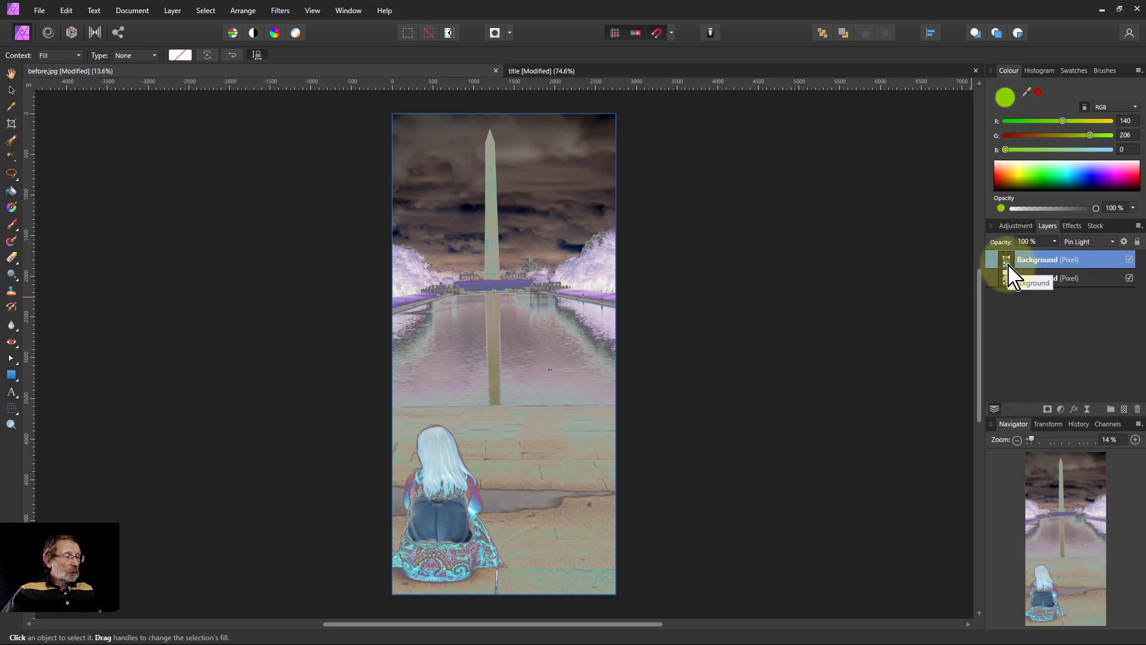
key("Delete")
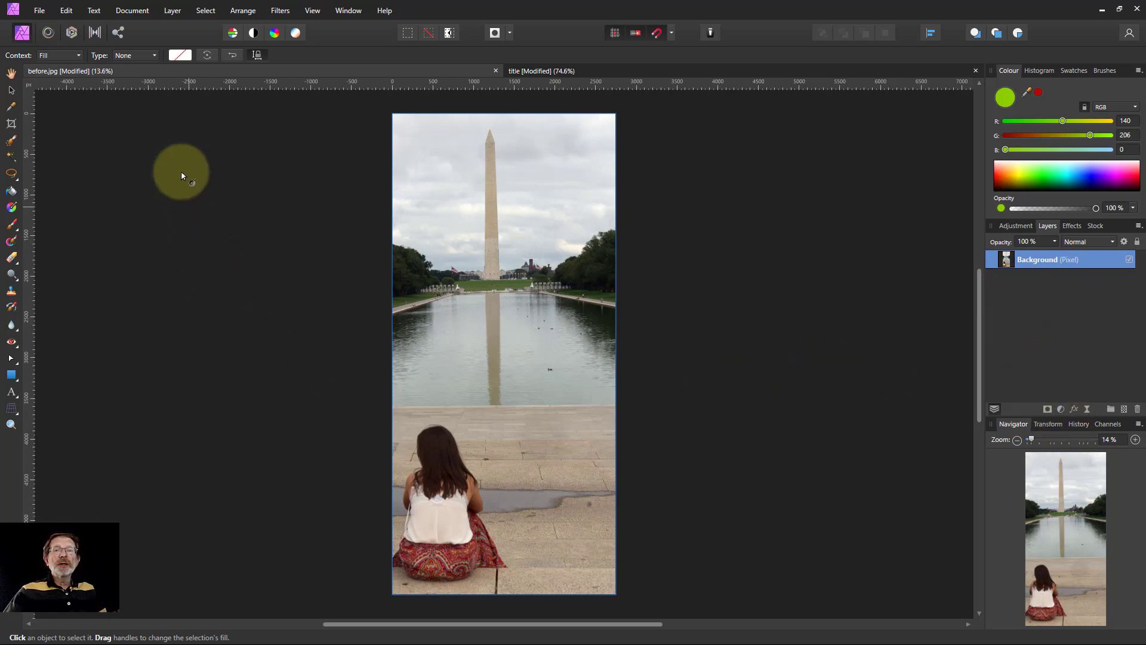
Add a new fill layer in Pin Light at 37% opacity, changing its colour from green to blue.
left_click(173, 10)
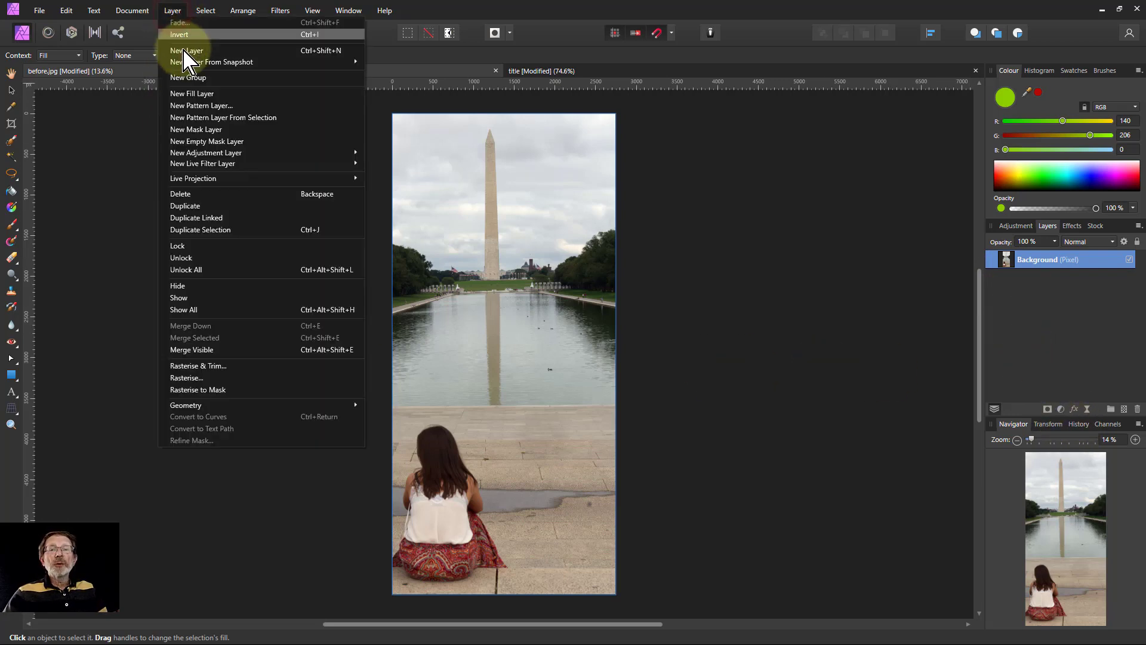
left_click(200, 94)
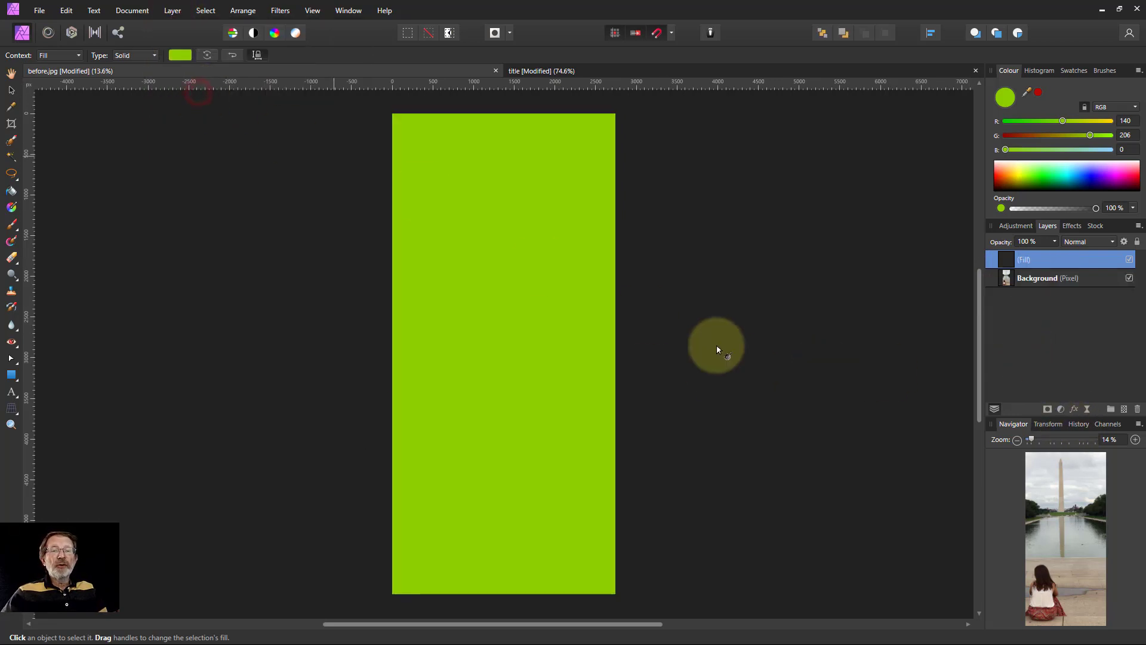
left_click(1093, 242)
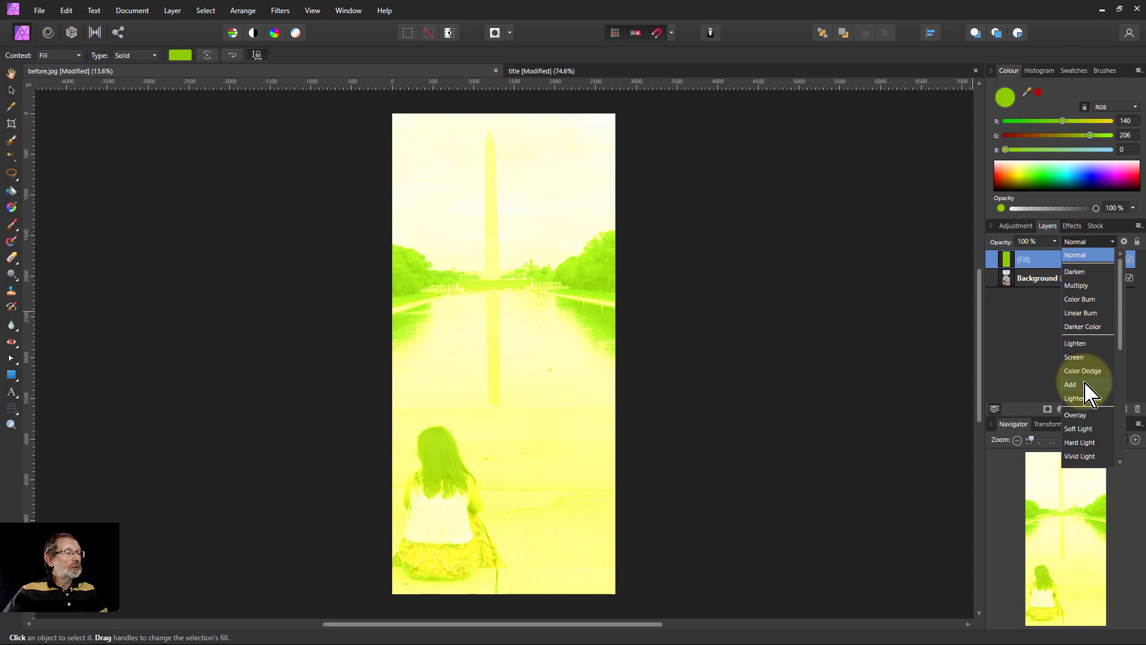
left_click(1082, 458)
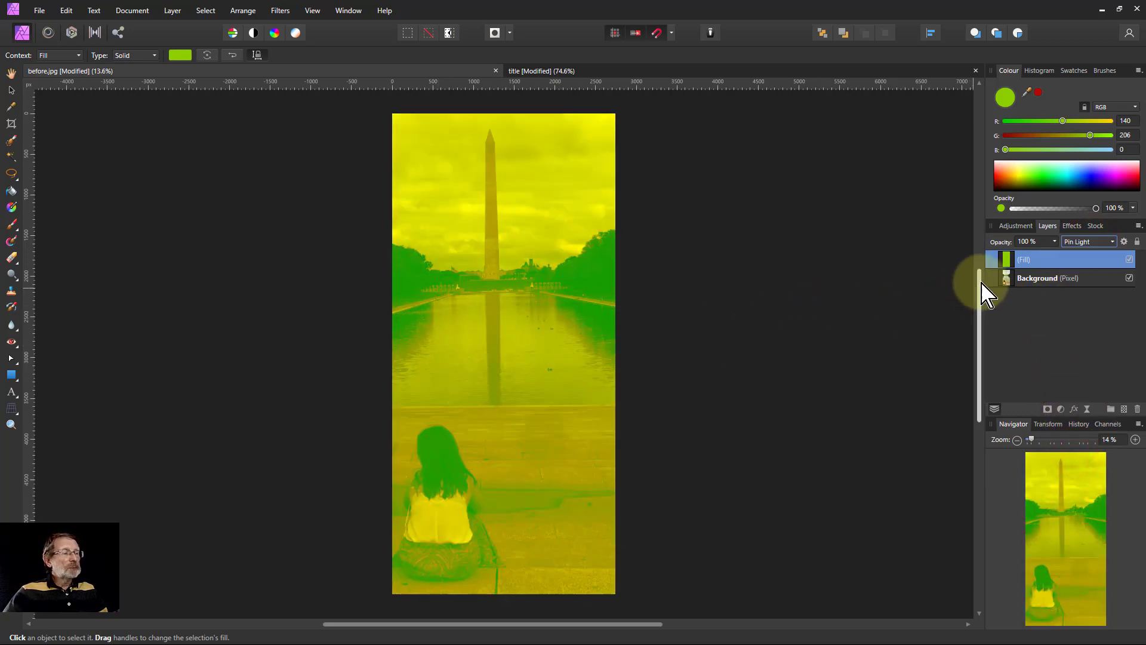
left_click(1055, 242)
left_click_drag(1054, 258, 1019, 280)
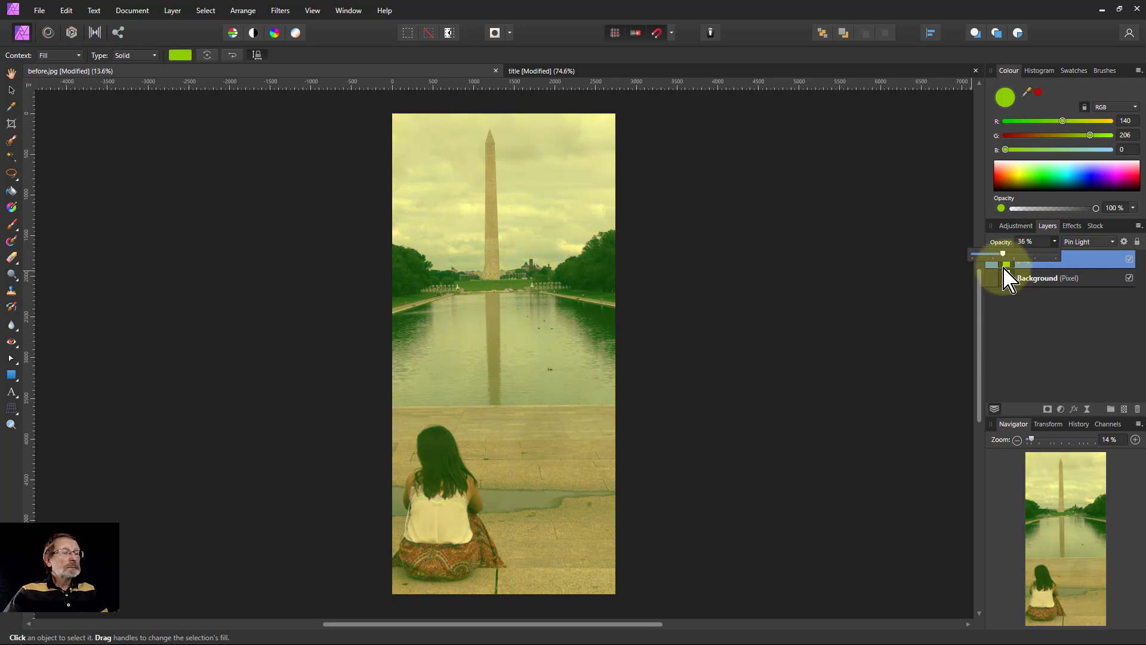
left_click_drag(1047, 197, 1080, 188)
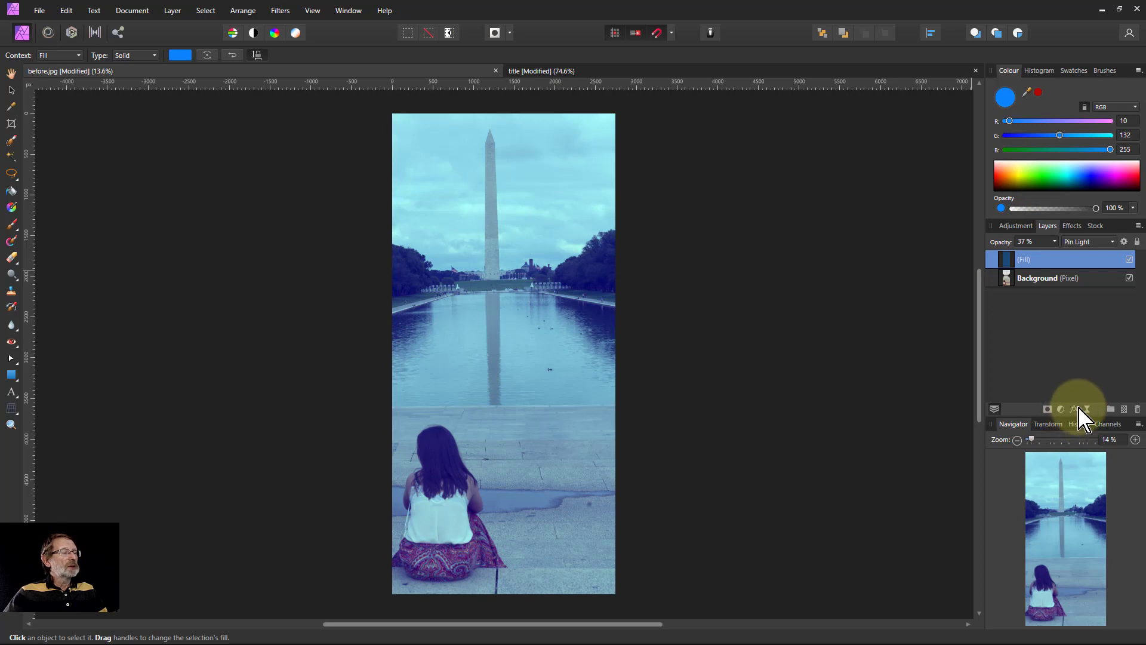
Slope the fill layer's source blend range from full strength at left to zero at right, then recolour it green.
left_click(1125, 241)
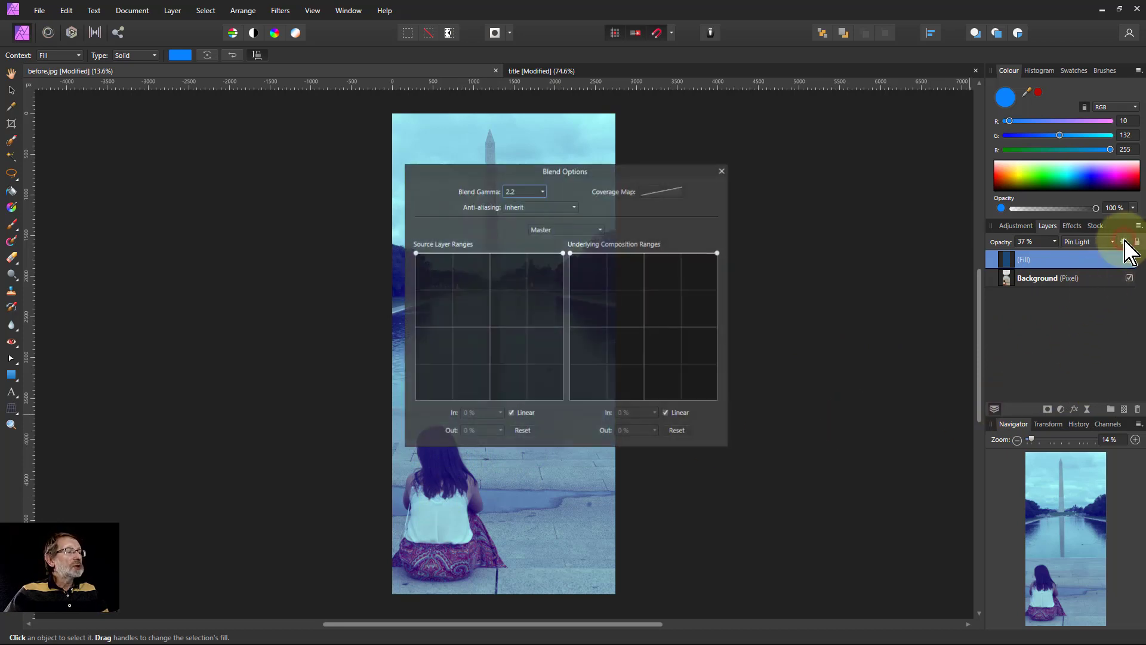
left_click_drag(566, 166, 780, 269)
left_click_drag(630, 356, 631, 564)
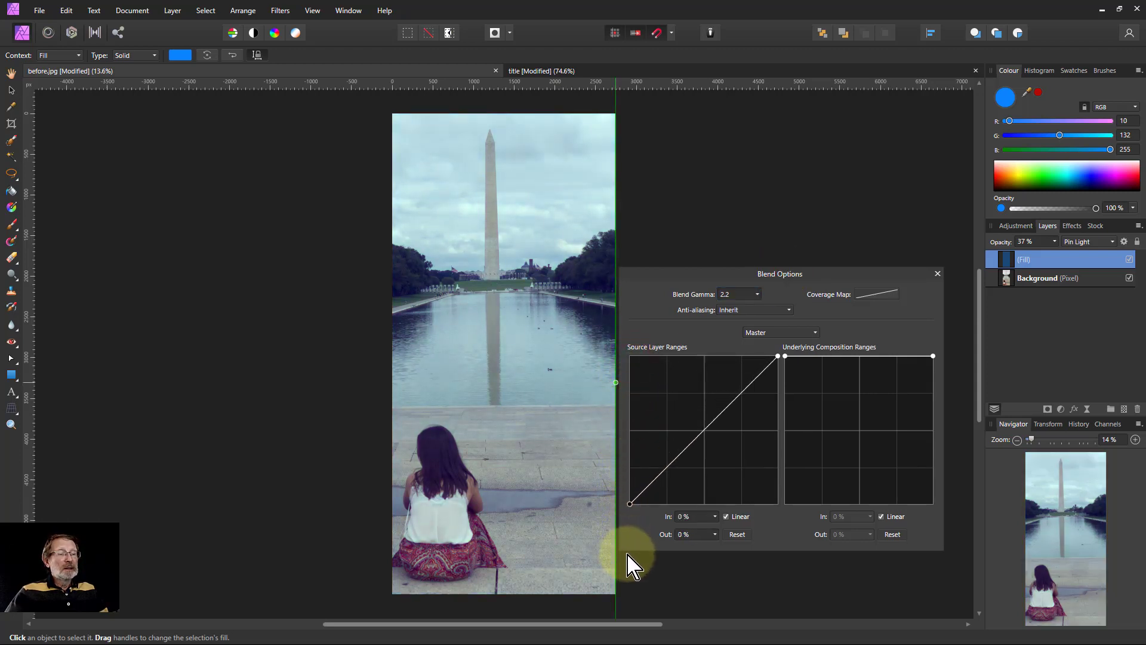
mouse_move(783, 357)
left_mouse_down()
mouse_move(780, 550)
mouse_move(767, 490)
mouse_move(770, 354)
left_mouse_up()
left_click_drag(629, 503, 615, 359)
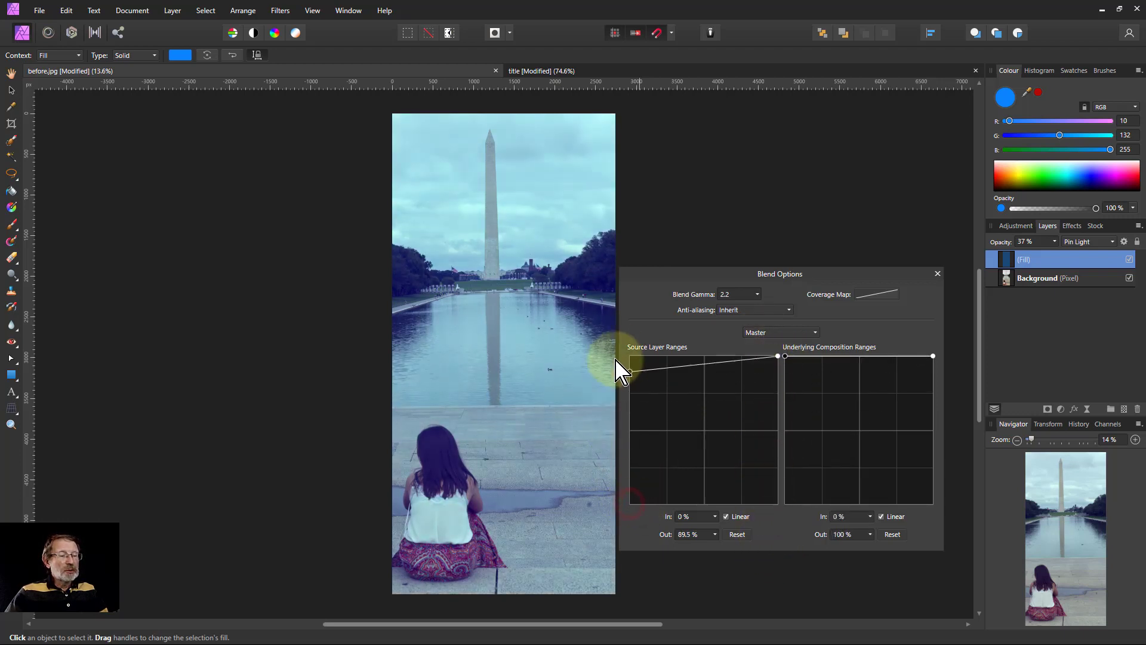
left_click_drag(778, 357, 790, 530)
mouse_move(933, 357)
left_mouse_down()
mouse_move(926, 532)
mouse_move(934, 356)
left_mouse_up()
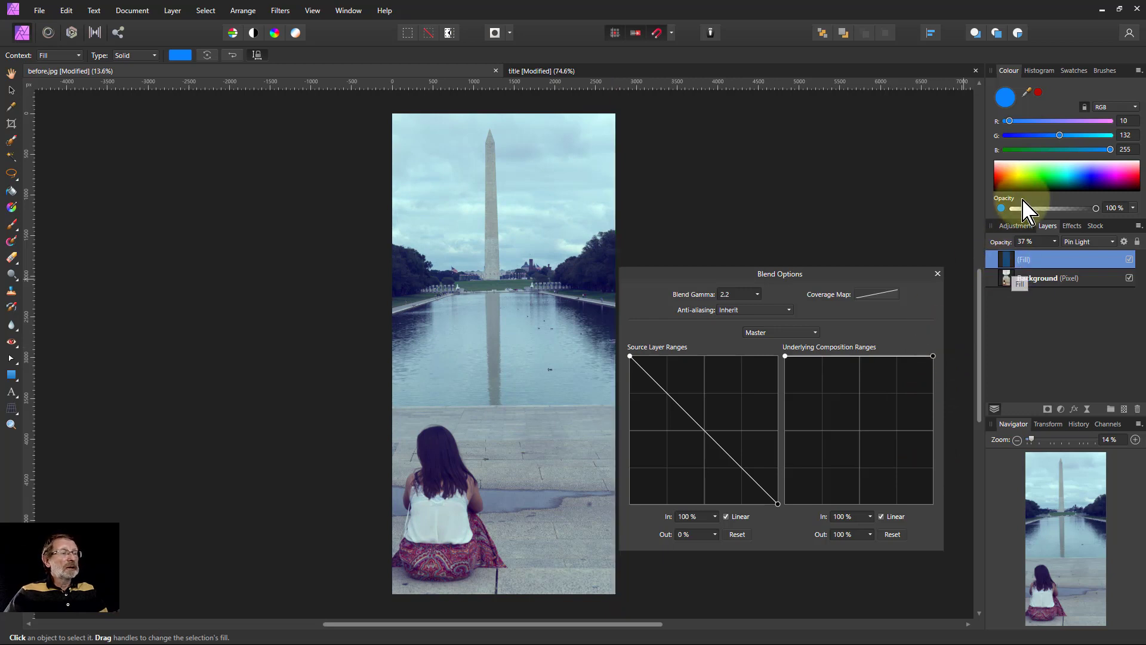
left_click(1038, 185)
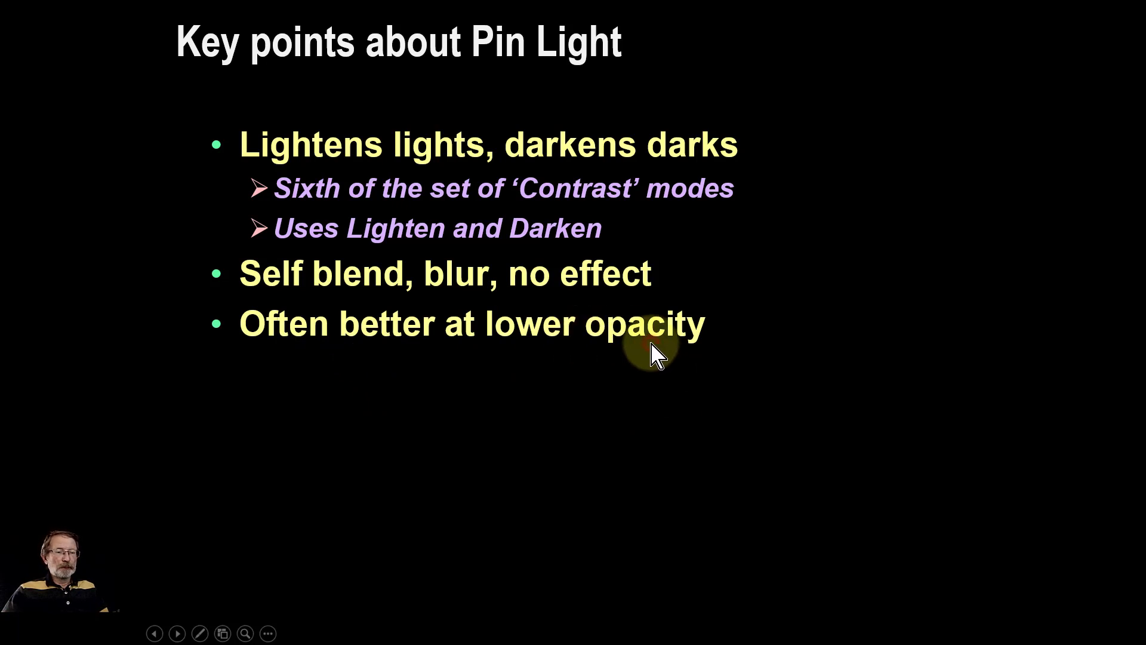
Reveal the final 'Can be blotchy' bullet on the Pin Light key-points slide.
left_click(652, 345)
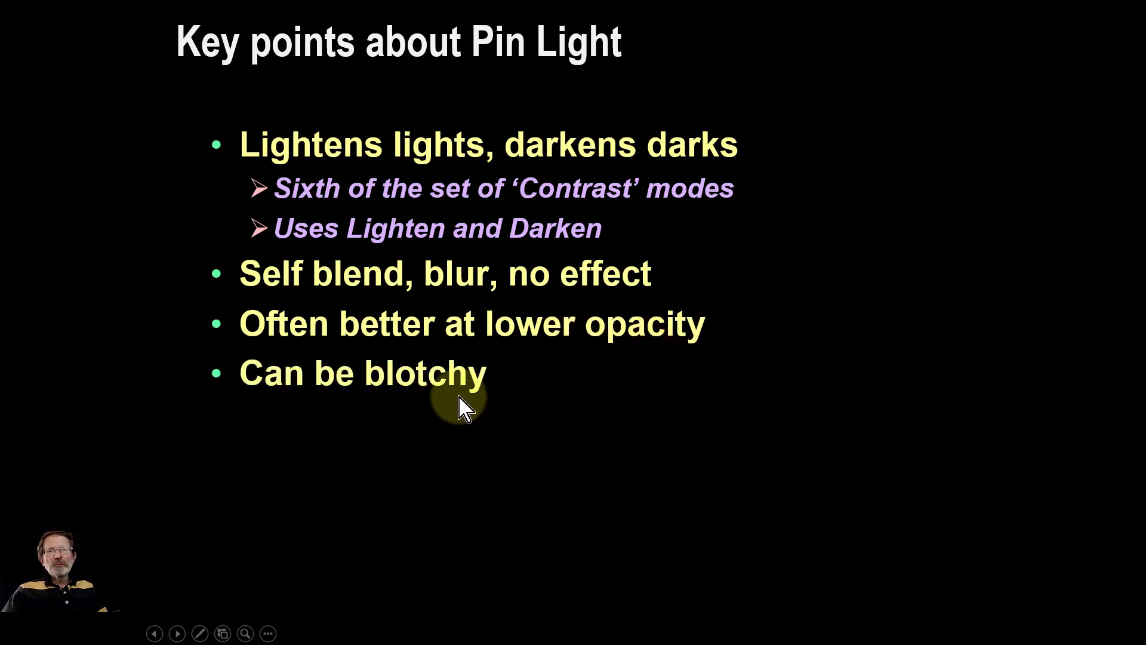